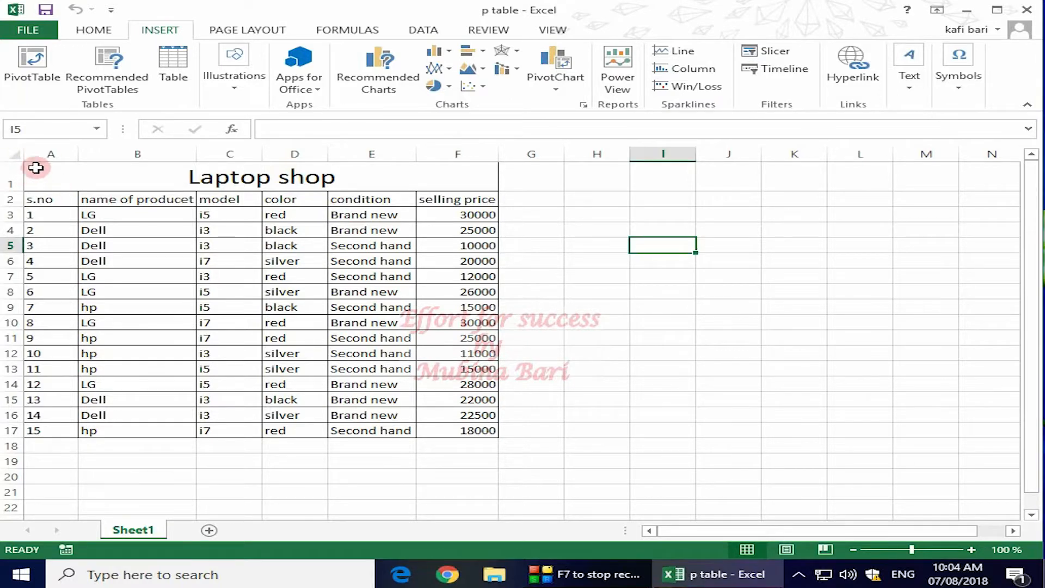
Try converting range A1:F17, including the title row, into a table with headers, and undo the conversion.
left_click(57, 179)
left_click_drag(56, 179, 220, 428)
left_click(174, 68)
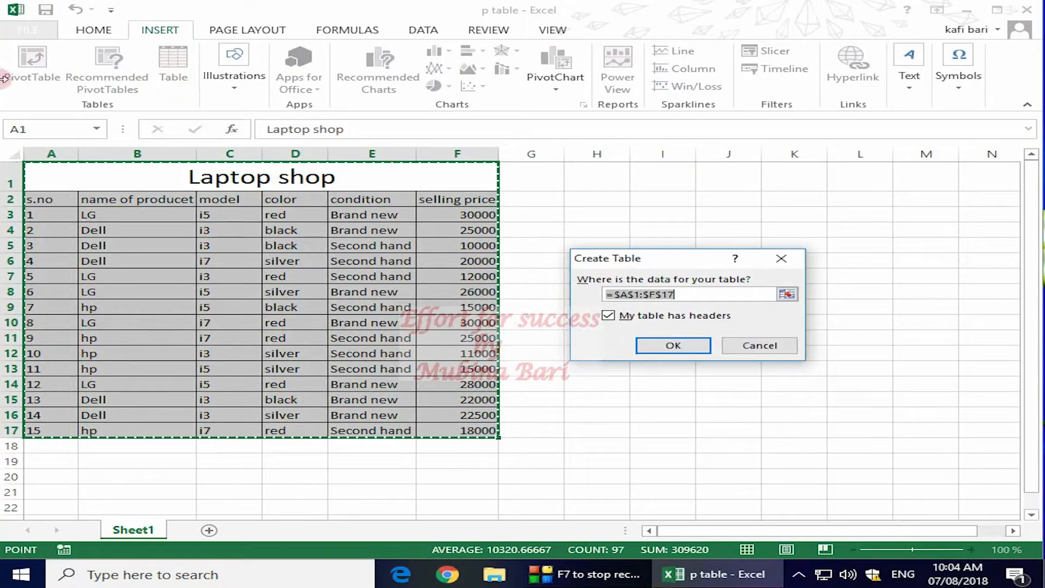
left_click(709, 293)
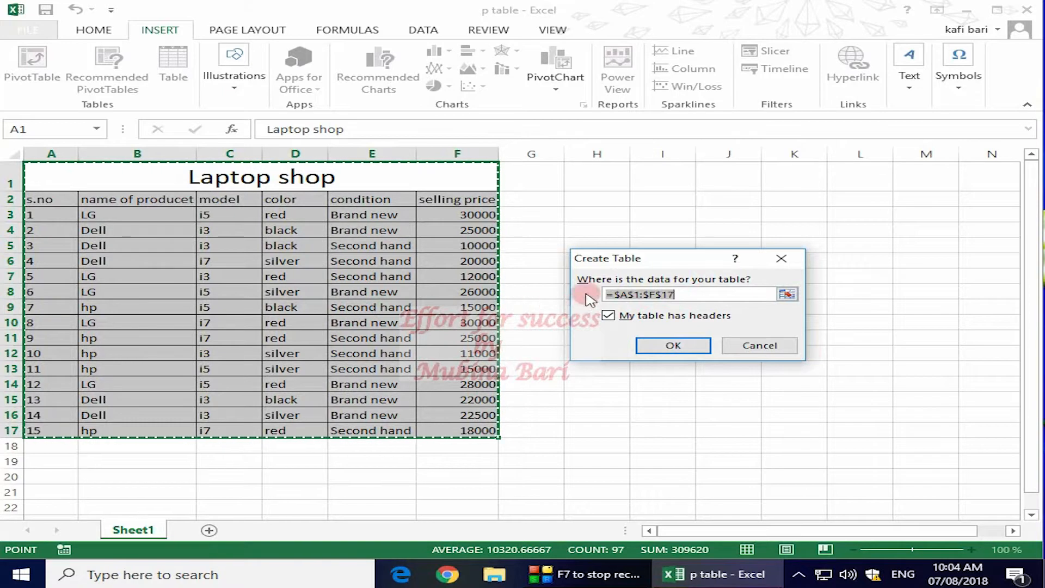
left_click(747, 292)
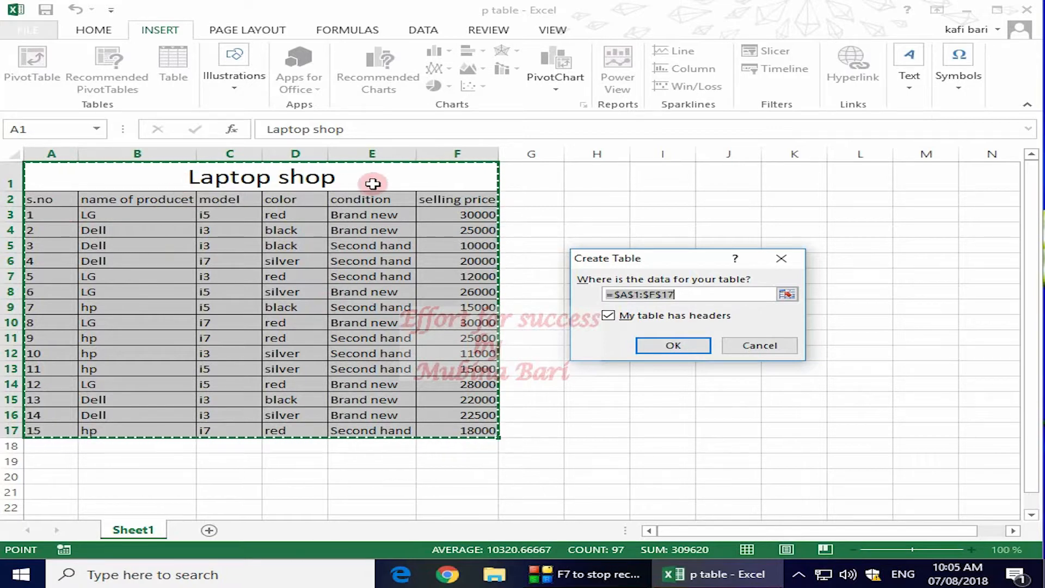
left_click(675, 345)
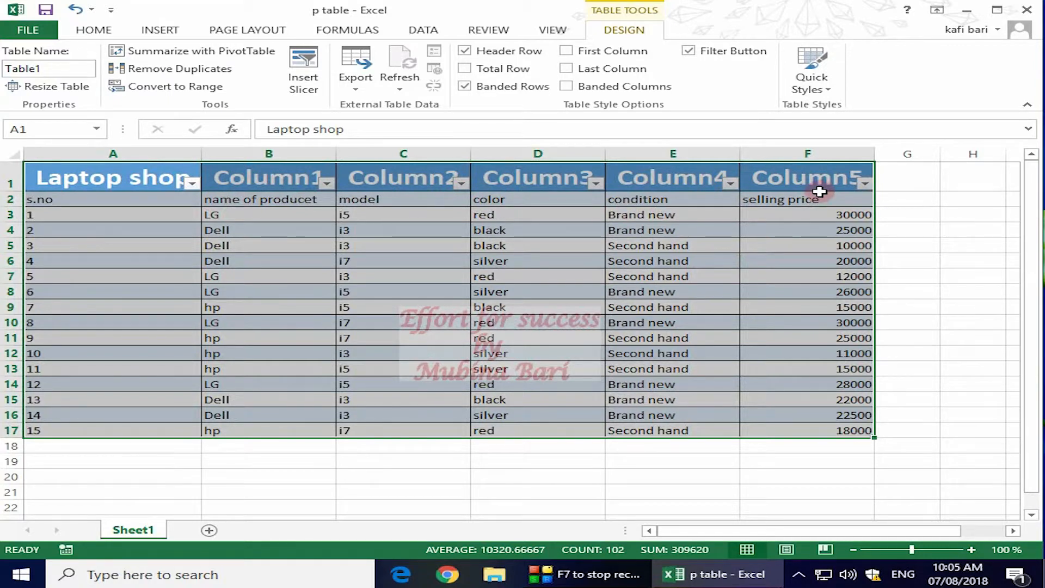
key("ctrl+z")
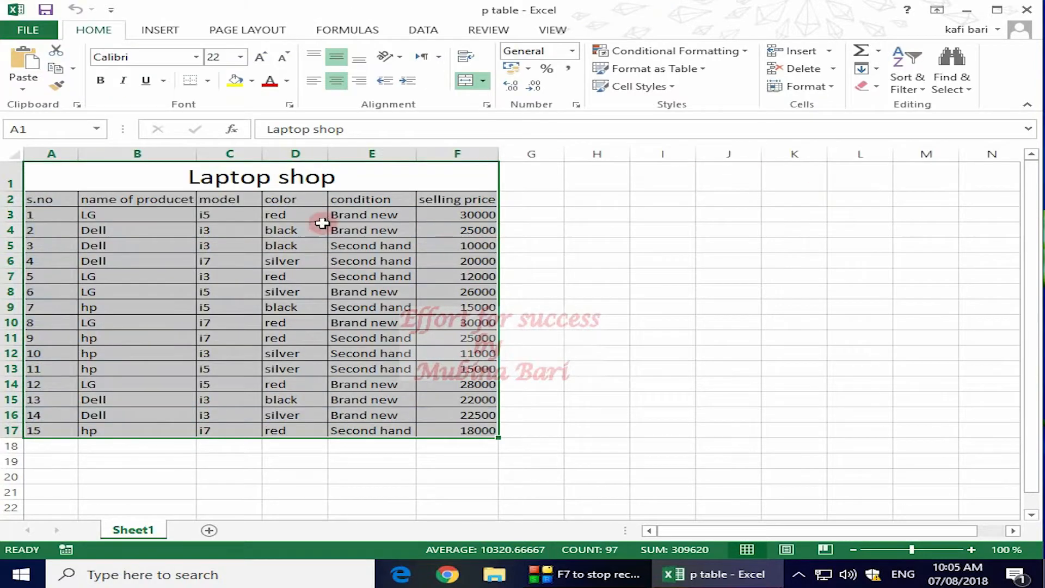
Convert range A2:F17, without the Laptop shop title row, into a table with headers.
left_click(160, 30)
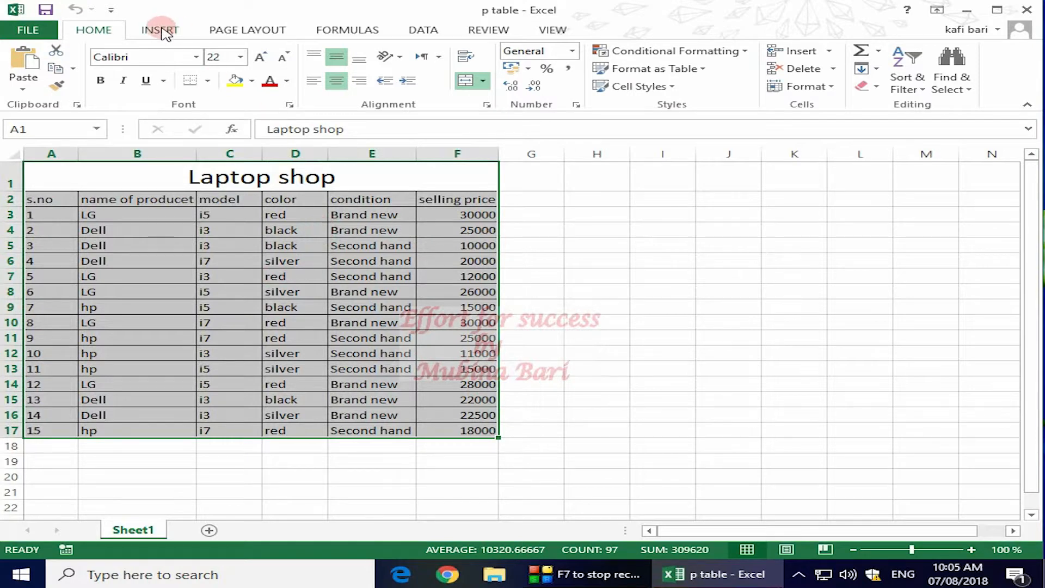
left_click(646, 225)
left_click(37, 198)
key("ctrl+shift+End")
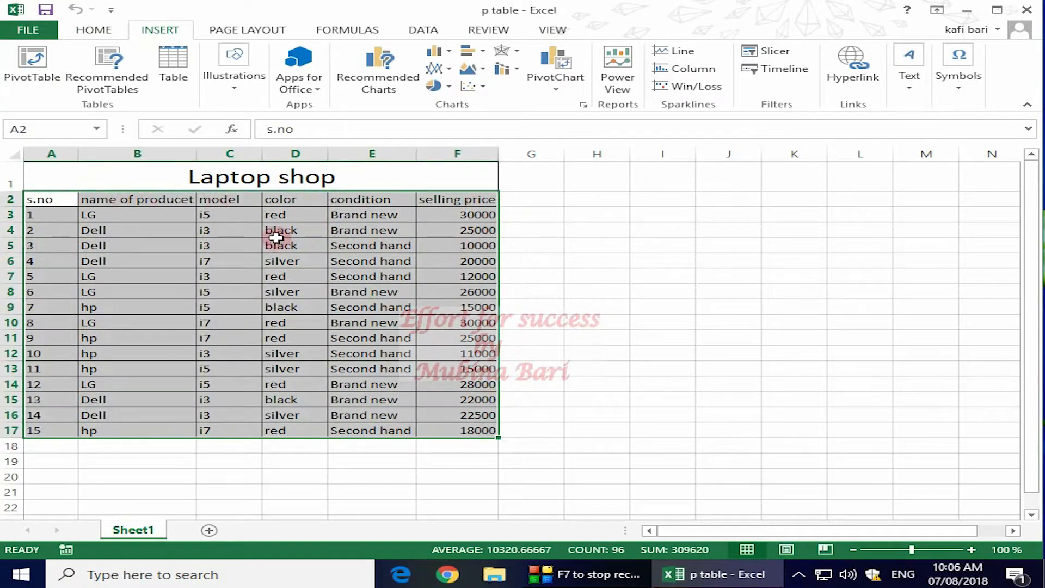
left_click(179, 72)
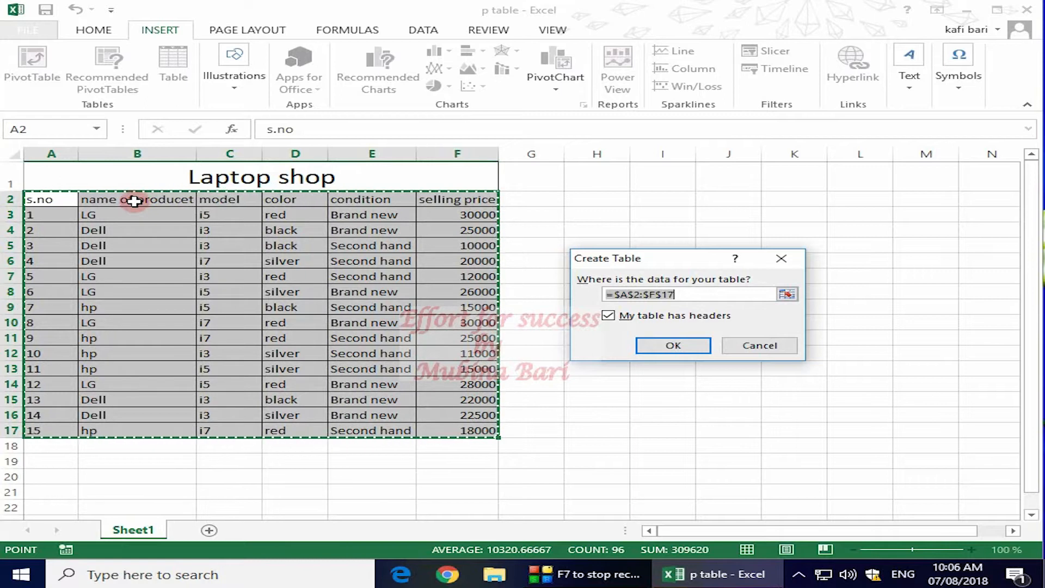
left_click(674, 345)
left_click(744, 304)
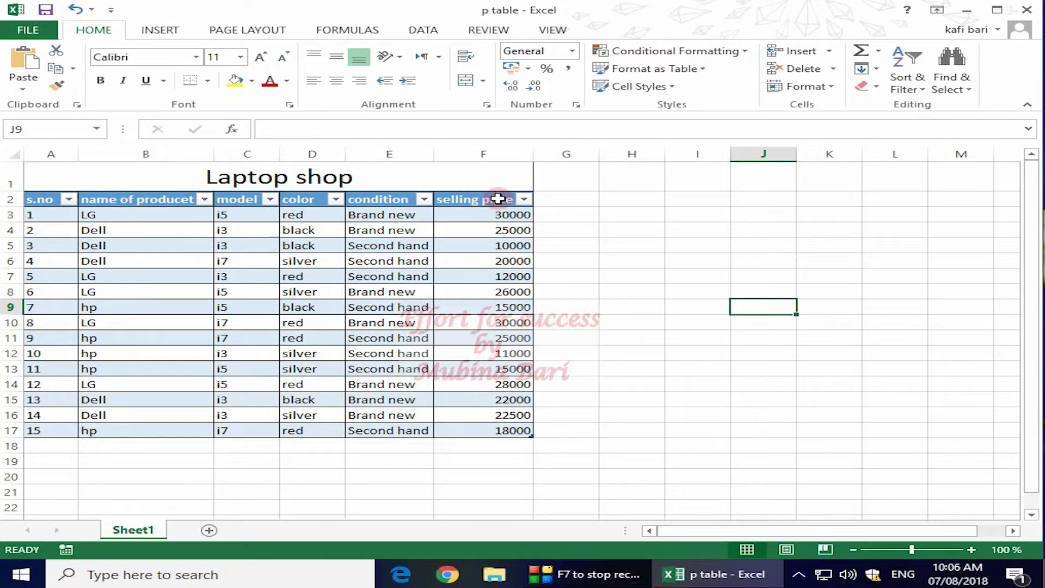
left_click(389, 229)
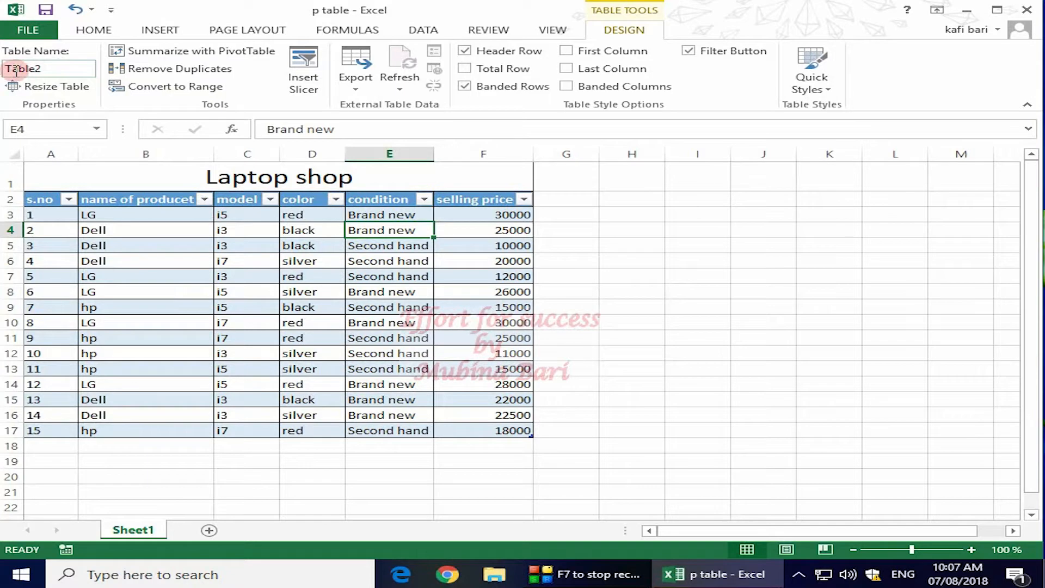
left_click(45, 68)
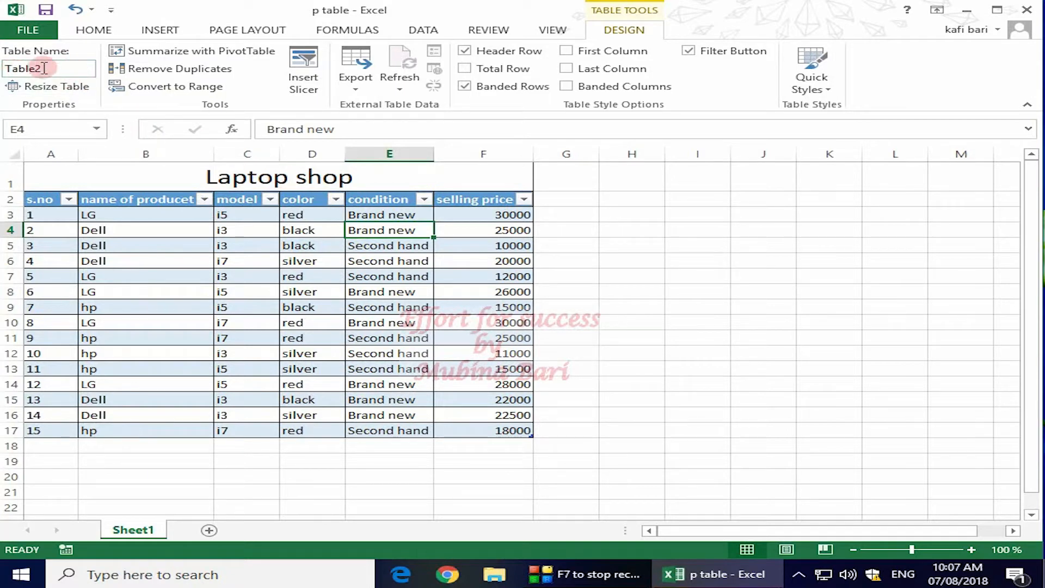
left_click(25, 87)
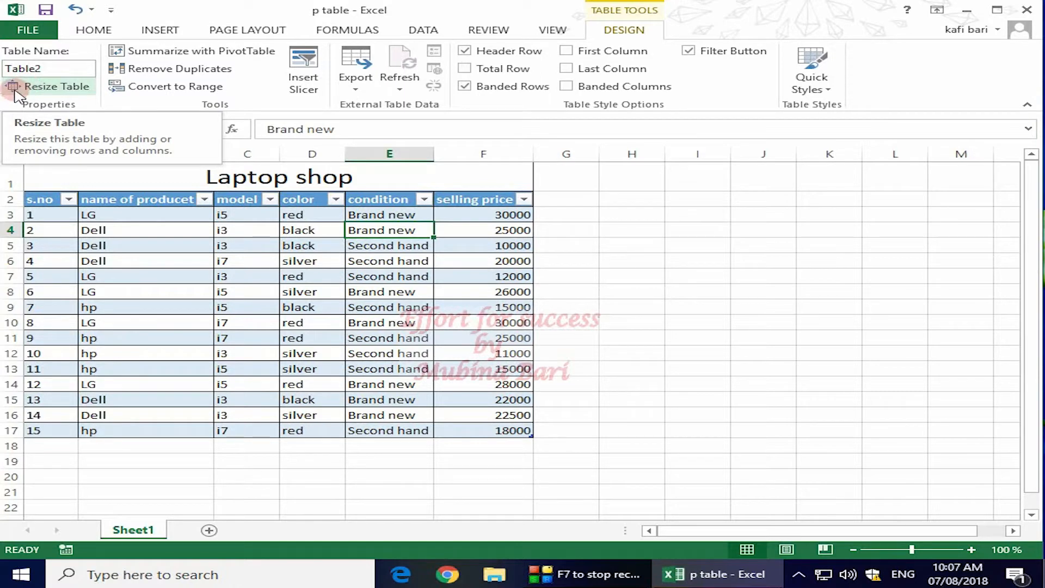
left_click(14, 87)
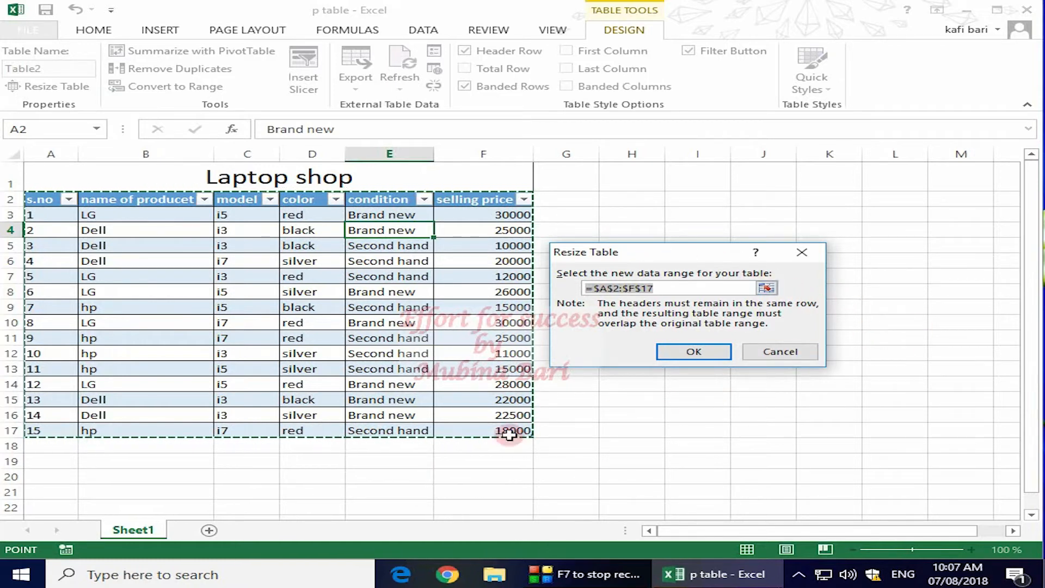
left_click(254, 437)
left_click_drag(254, 437, 291, 208)
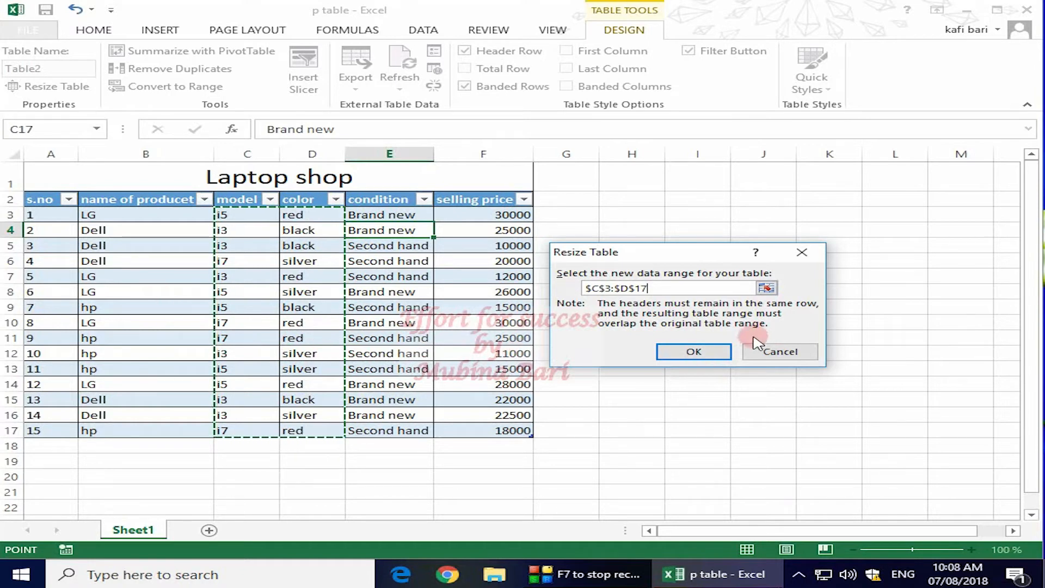
left_click(801, 251)
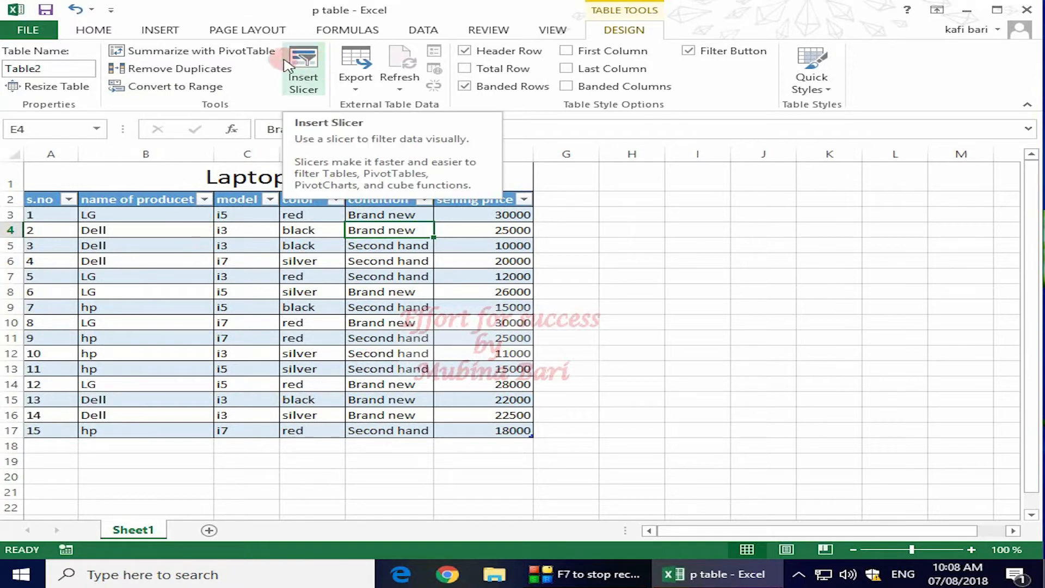
Apply the Dark table style with a green header and blue banding to the laptop table.
left_click(158, 31)
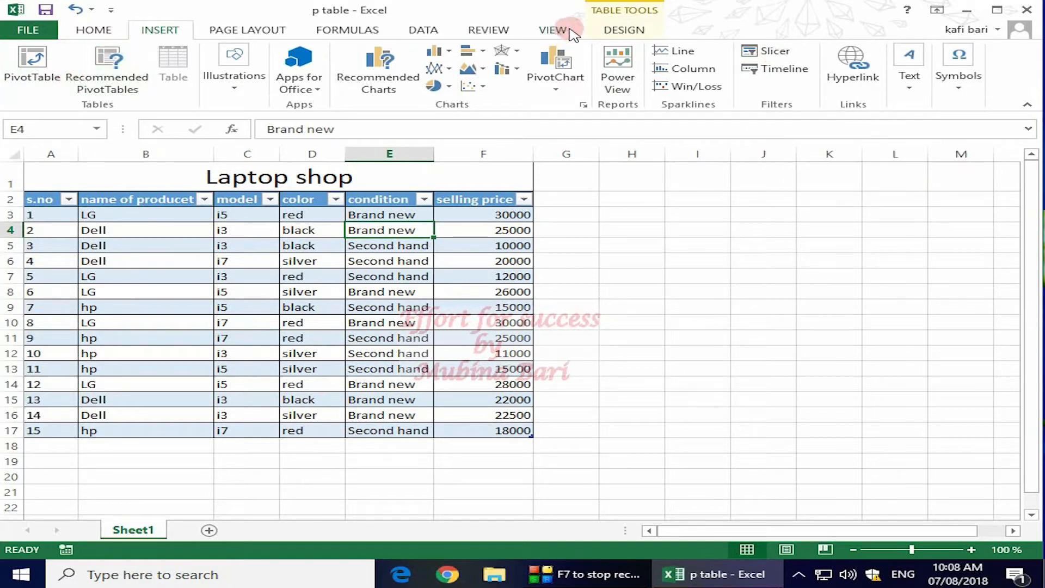
left_click(626, 31)
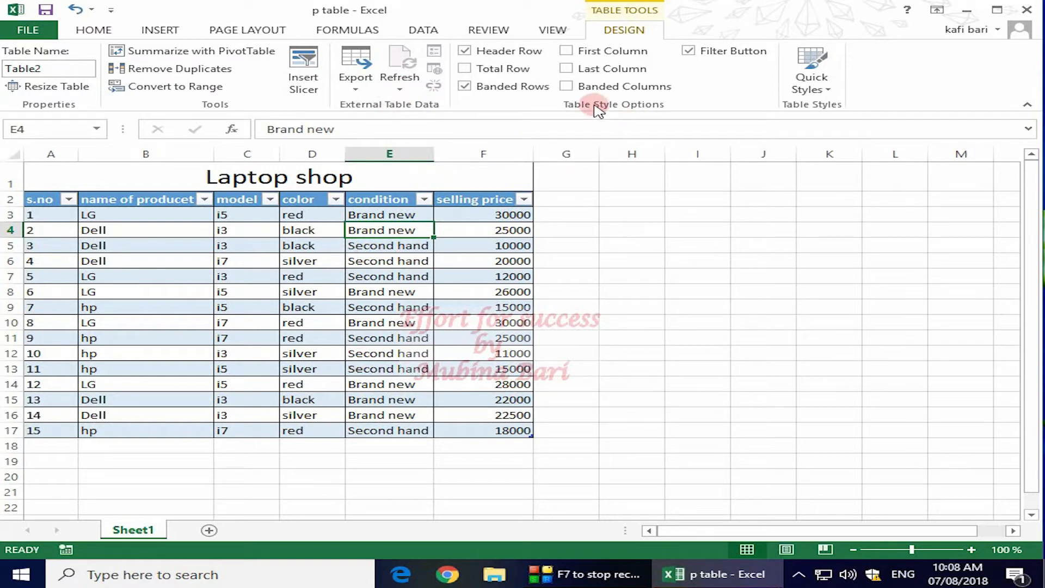
left_click(829, 90)
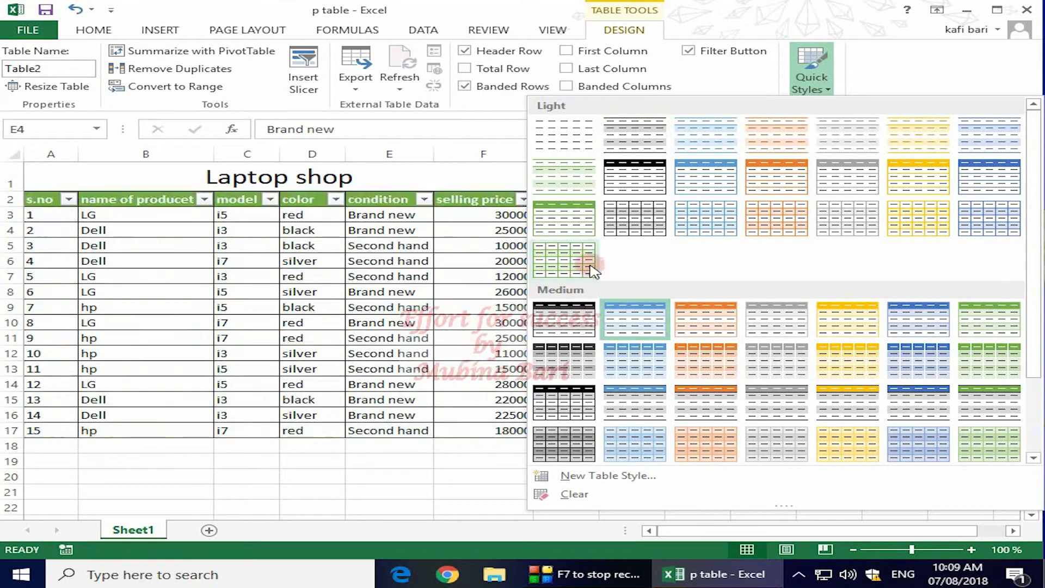
left_click_drag(1037, 326, 1037, 451)
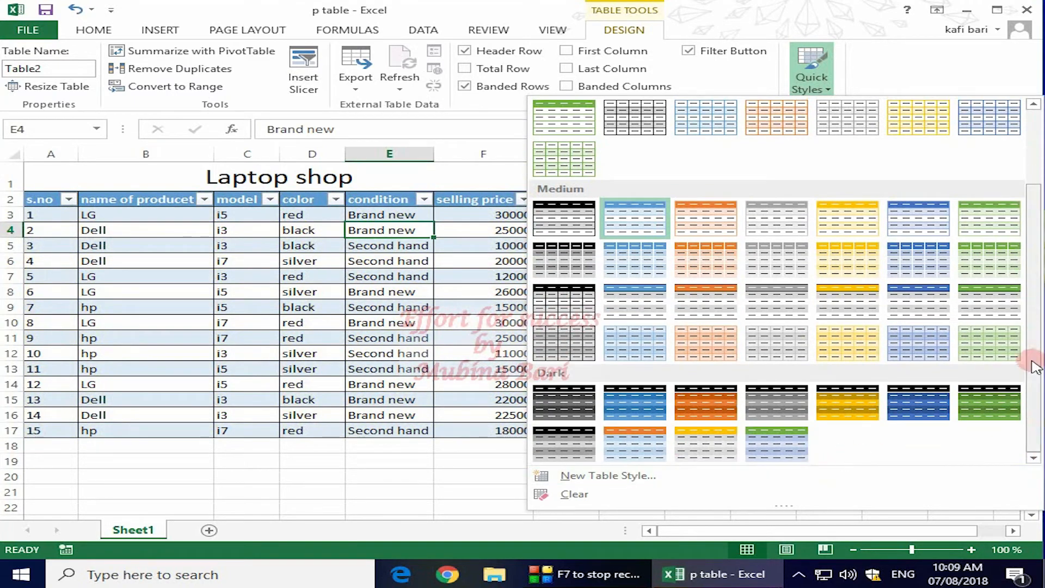
left_click_drag(1034, 361, 1030, 289)
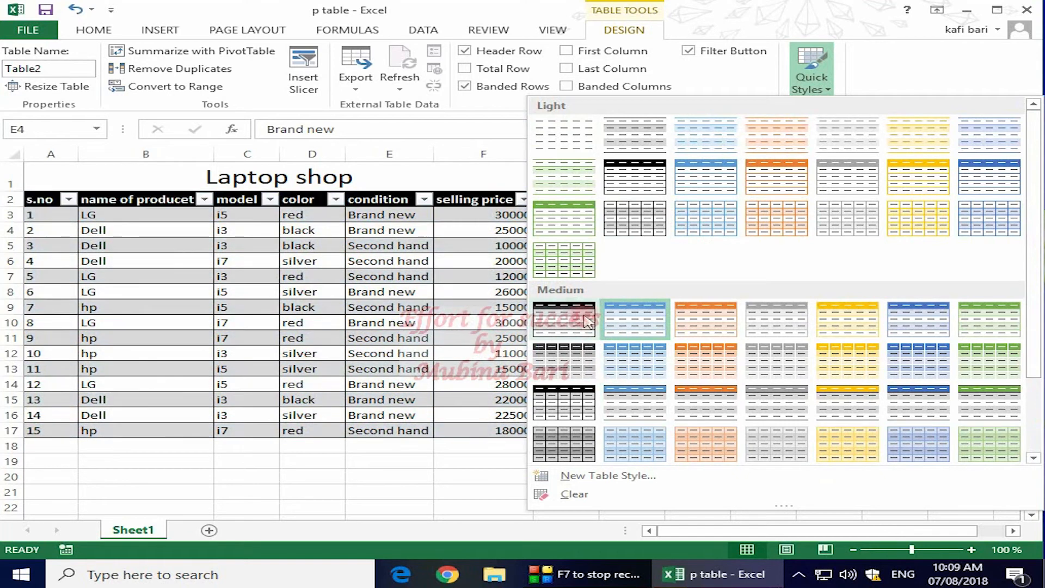
scroll(1037, 370, "down", 3)
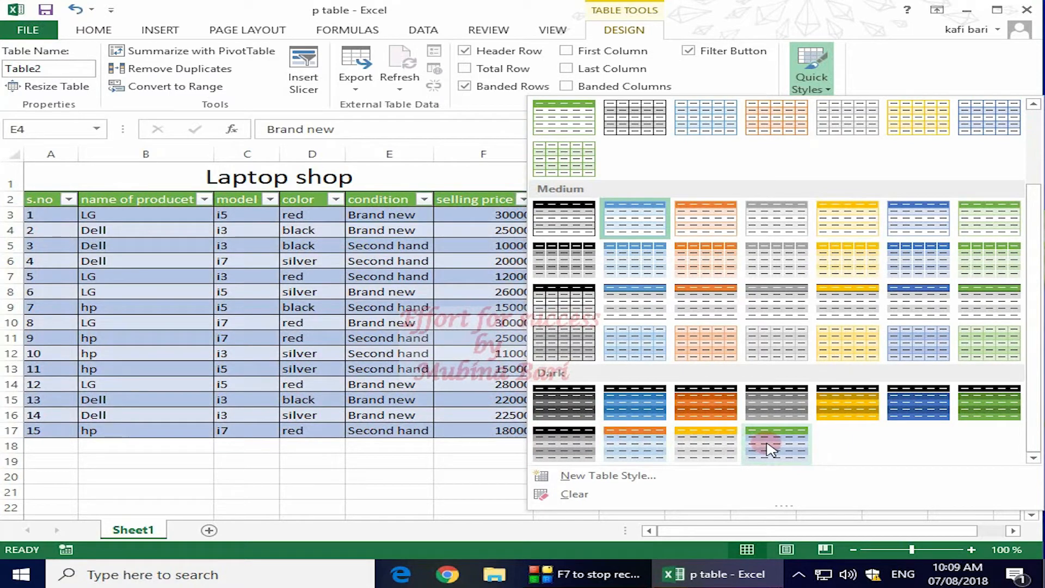
left_click(772, 449)
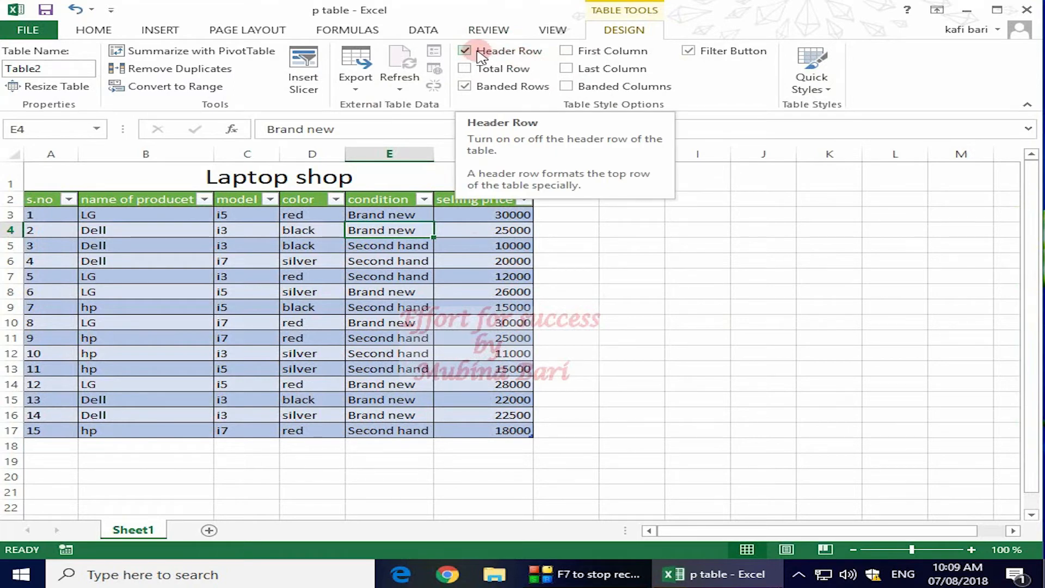
Replace the table's banded rows with banded columns and turn on the Last Column emphasis.
left_click(465, 87)
key("Left")
key("Down")
key("Down")
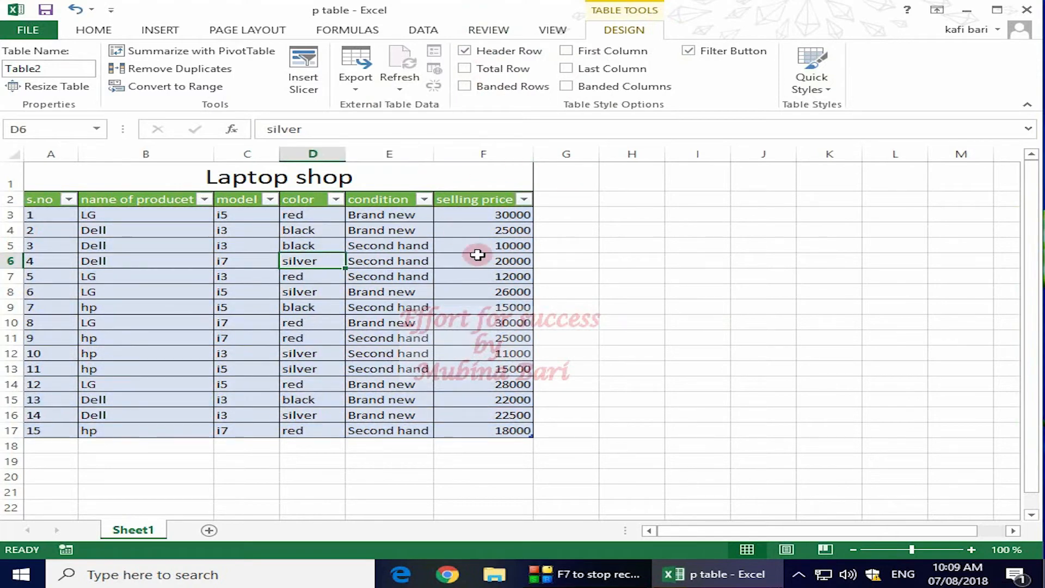
left_click(465, 87)
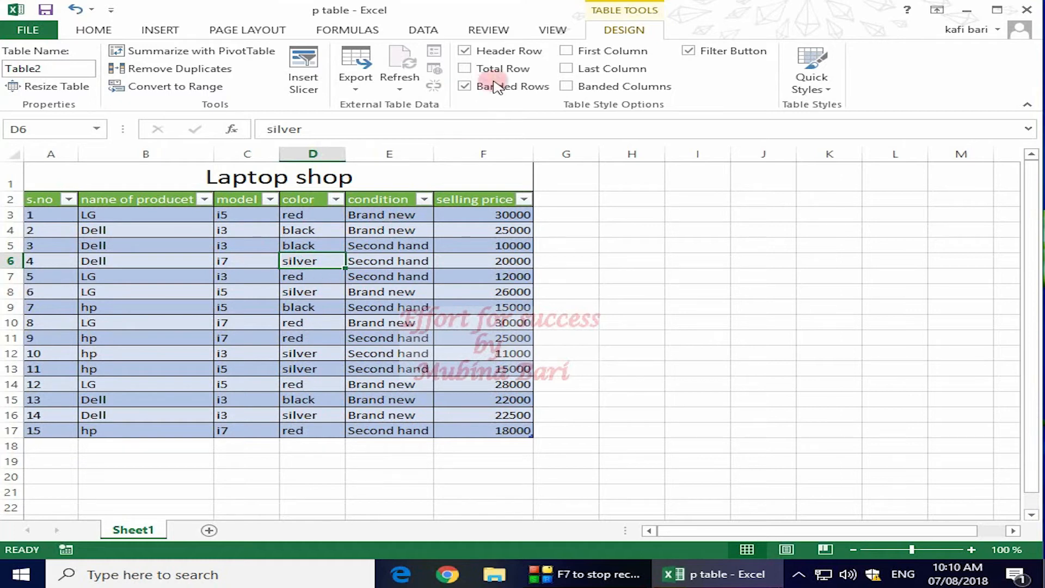
left_click(465, 88)
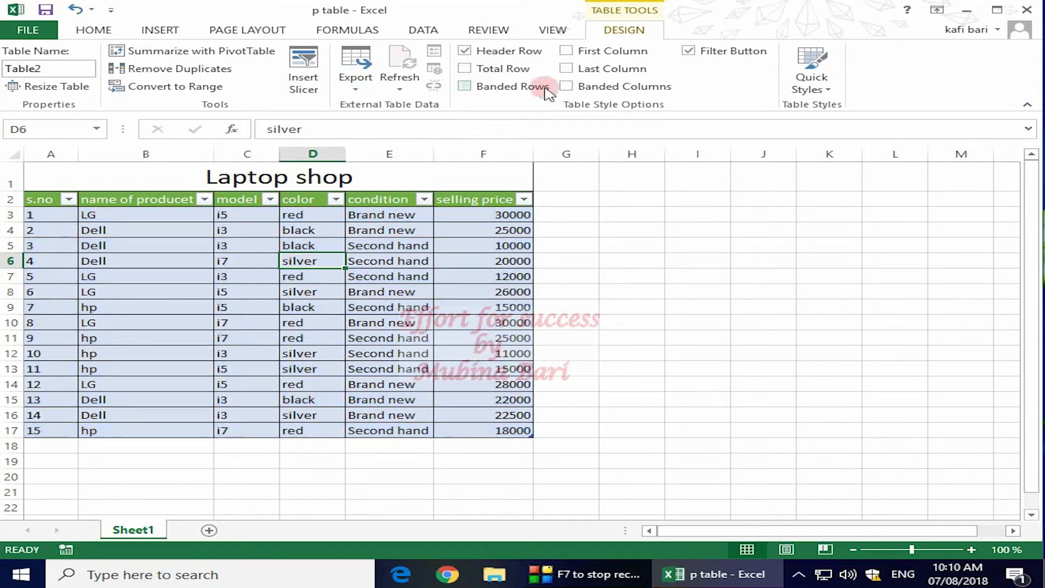
left_click(571, 88)
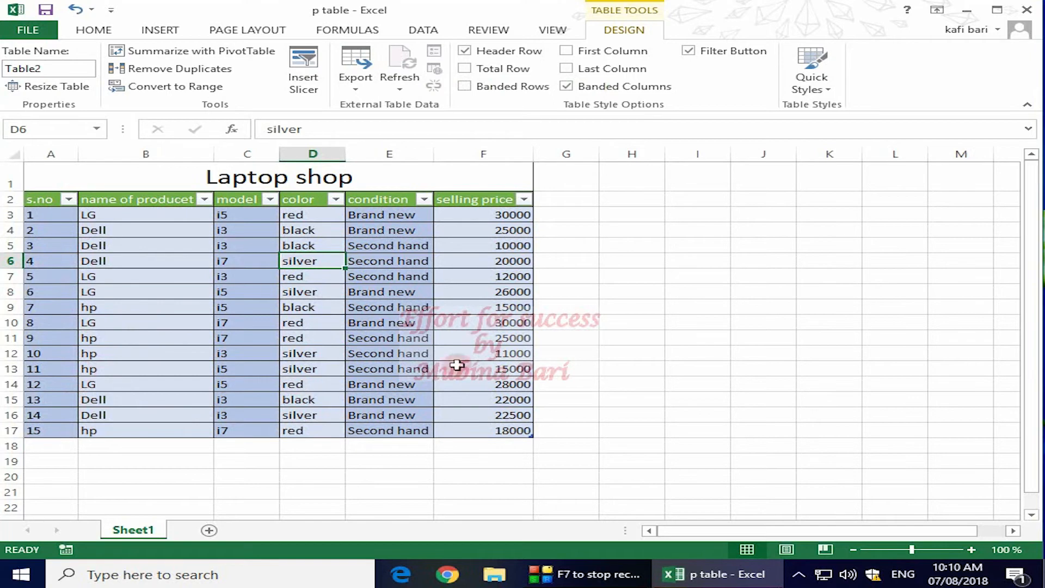
left_click(828, 84)
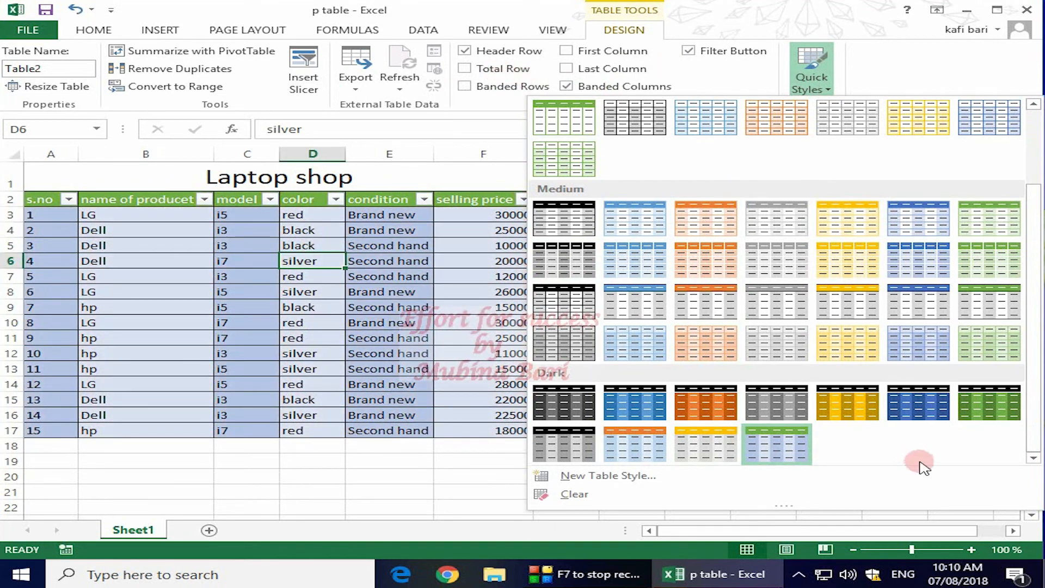
left_click(566, 68)
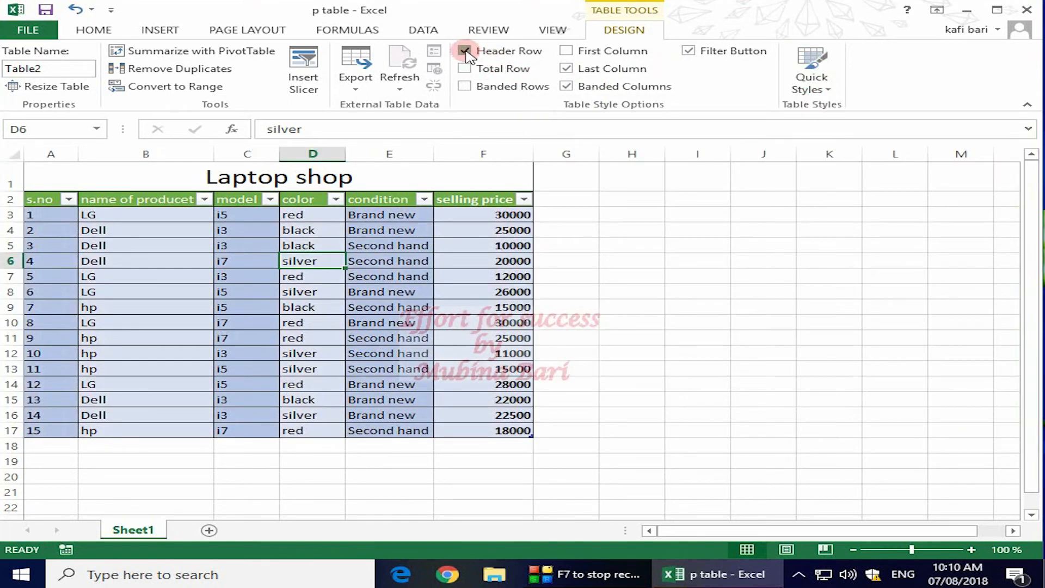
Turn the table's header row off and back on.
left_click(465, 51)
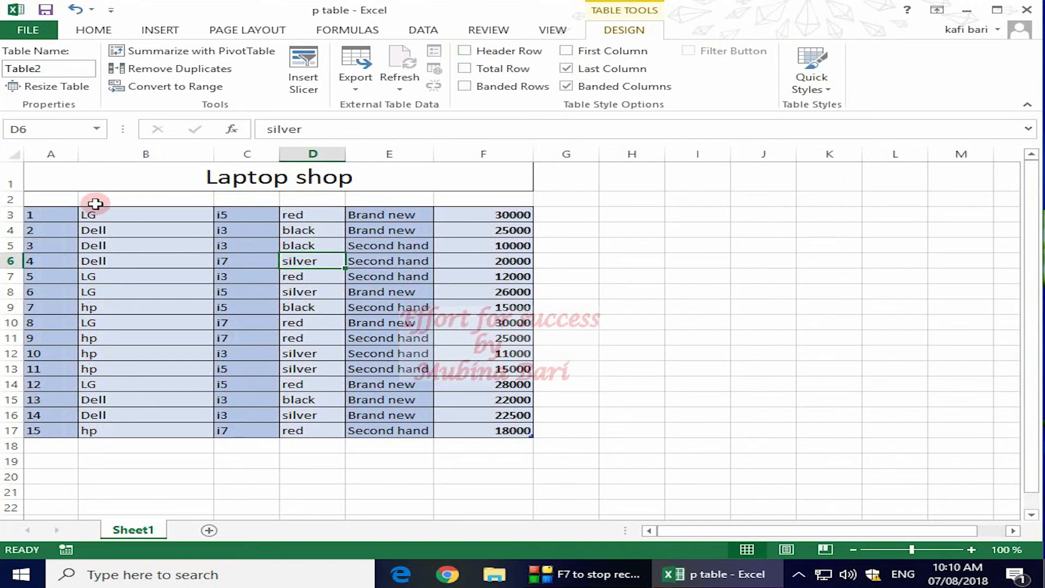
left_click(464, 51)
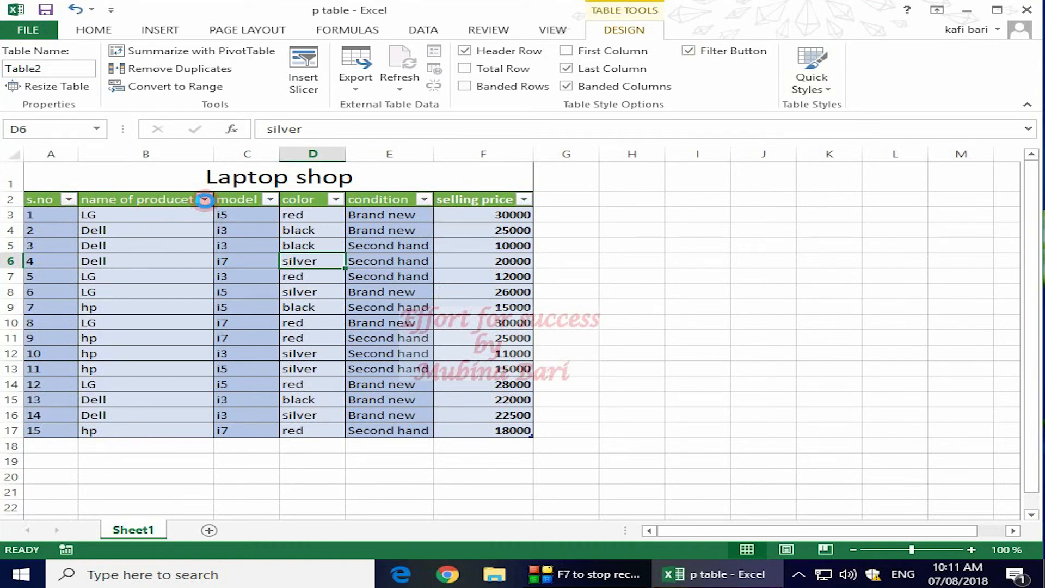
View the filter options of the name of producet column, and switch the table's filter buttons off and on again.
left_click(205, 199)
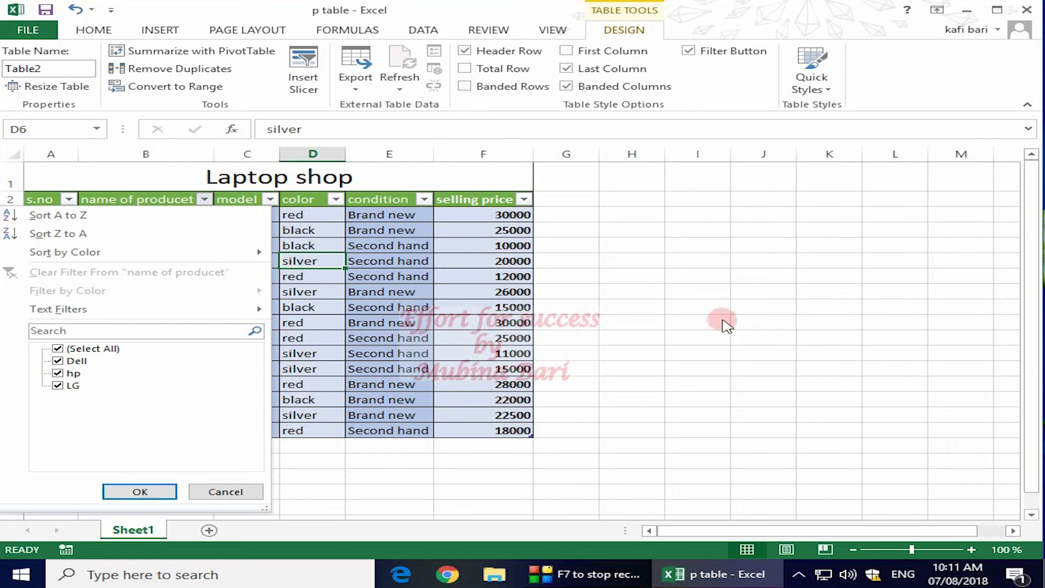
left_click(702, 318)
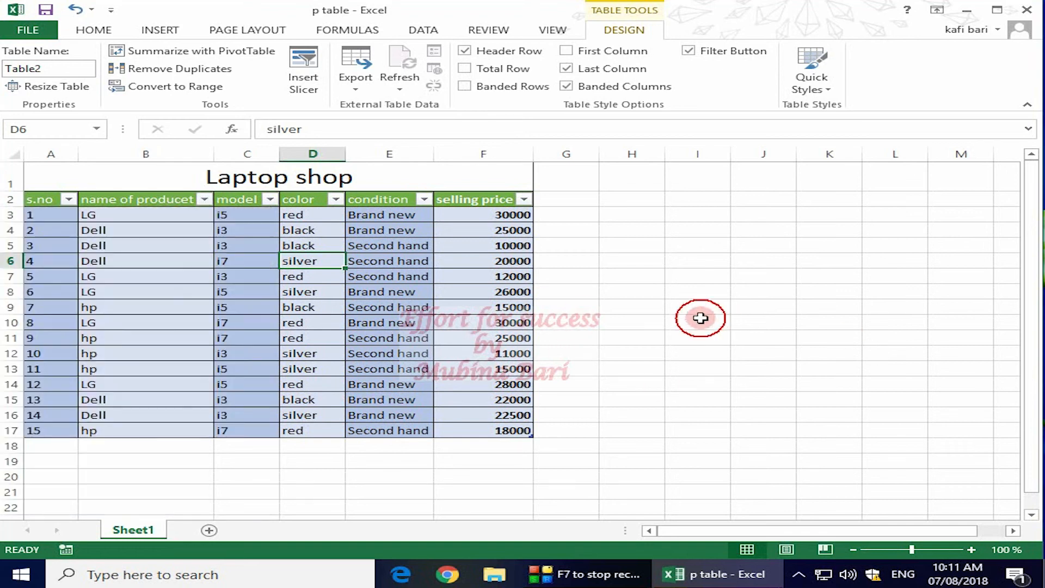
left_click(689, 53)
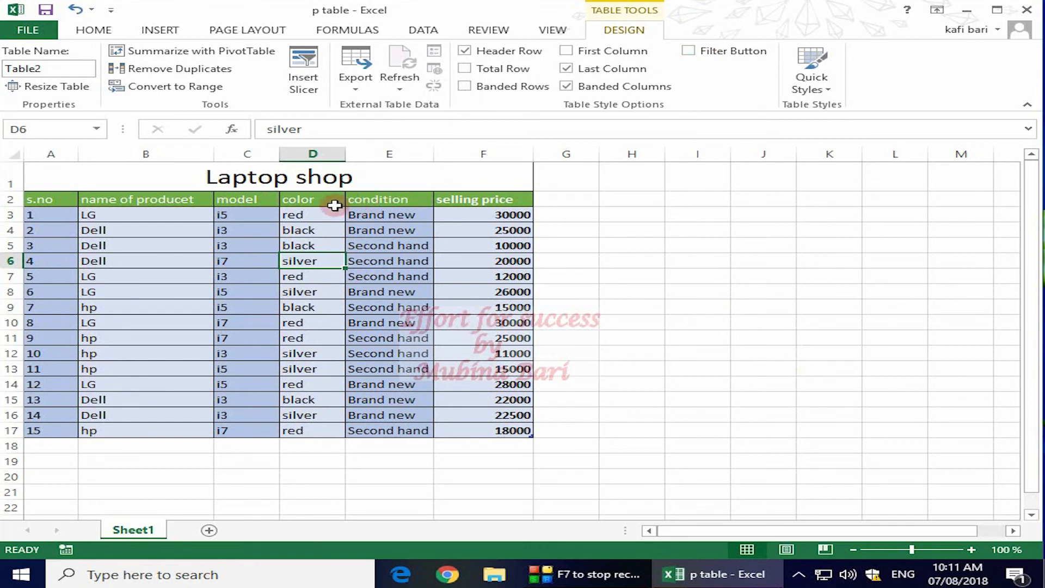
left_click(687, 52)
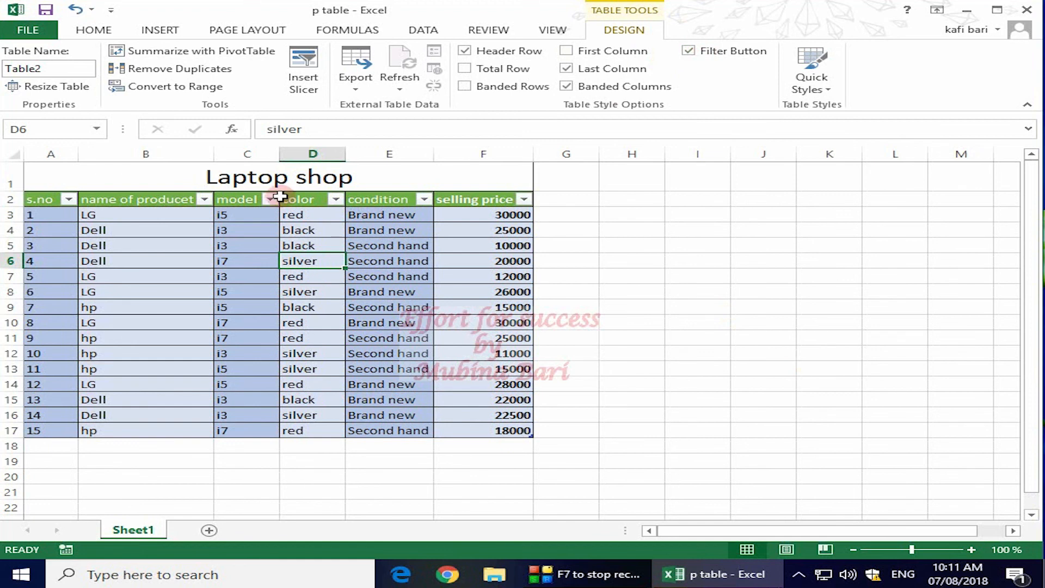